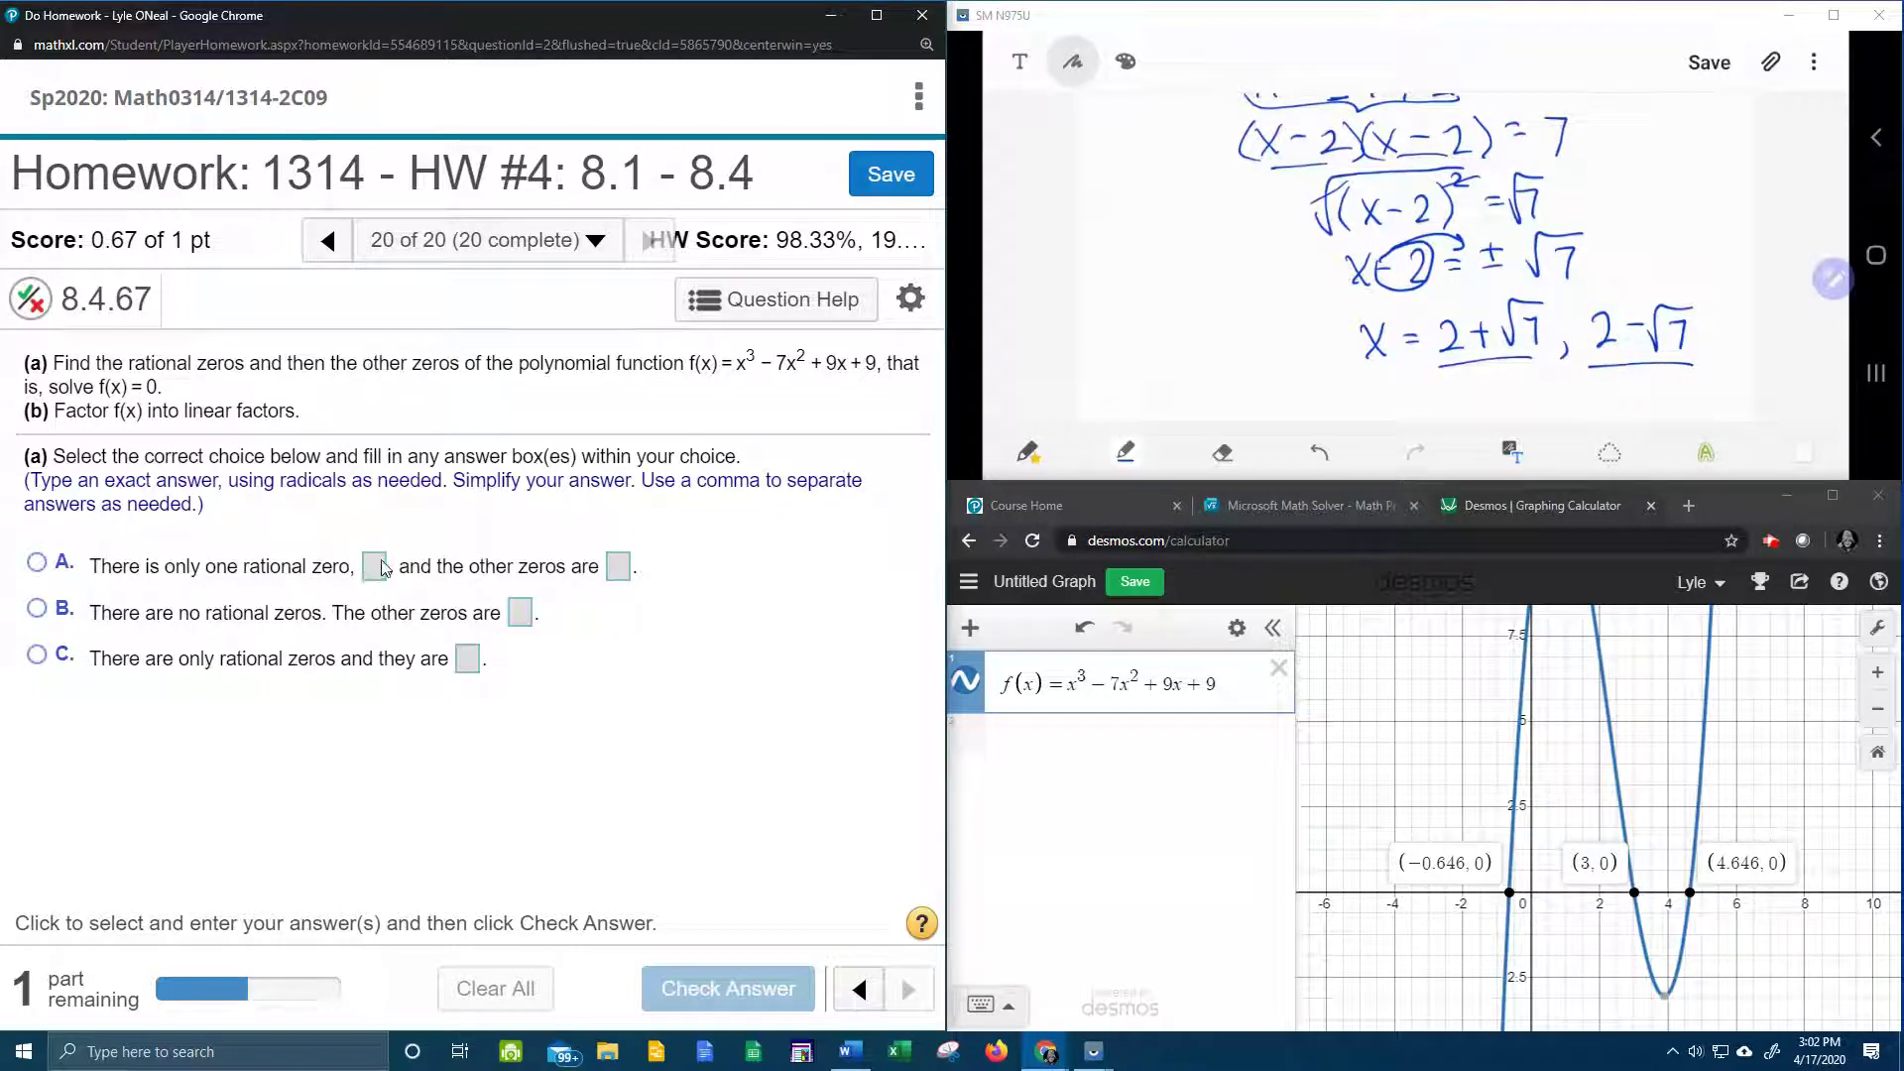
# Step: Choose answer A for part (a) and enter 3 as the only rational zero
pyautogui.click(382, 570)
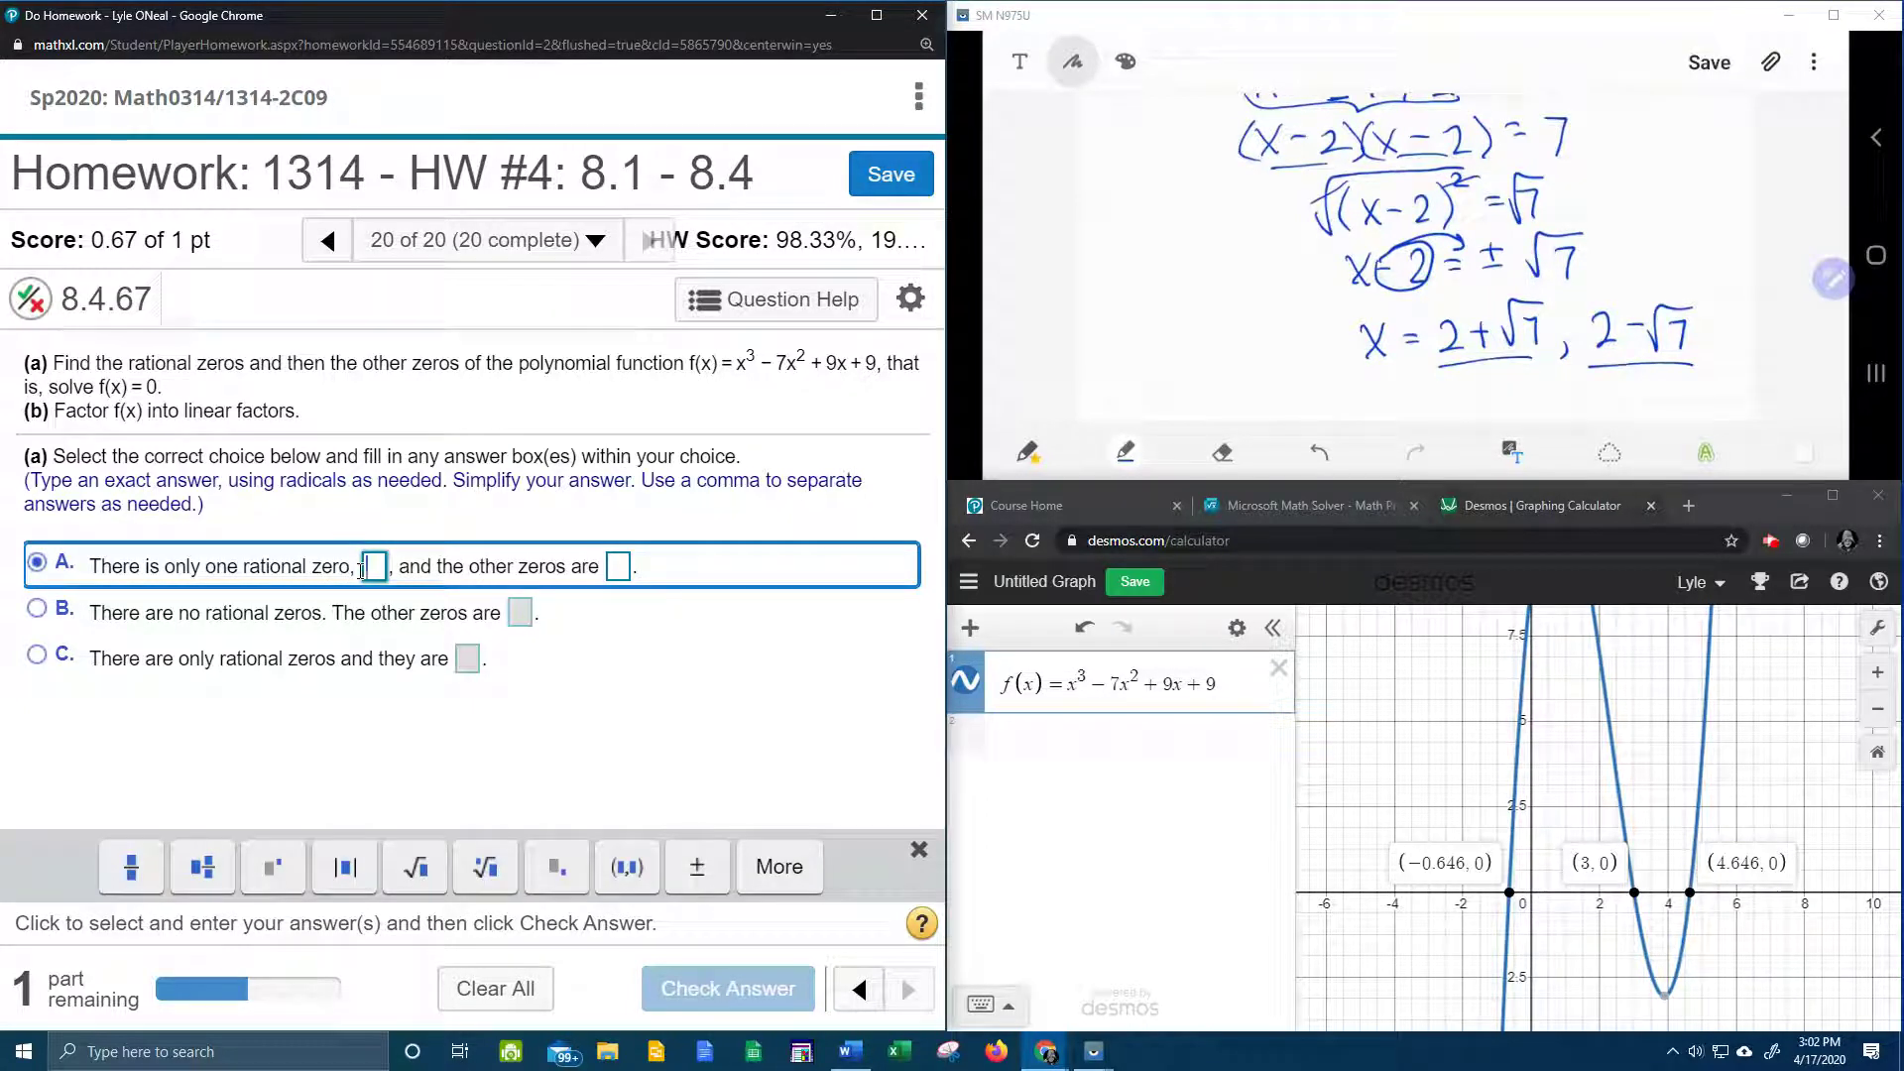
pyautogui.write('3')
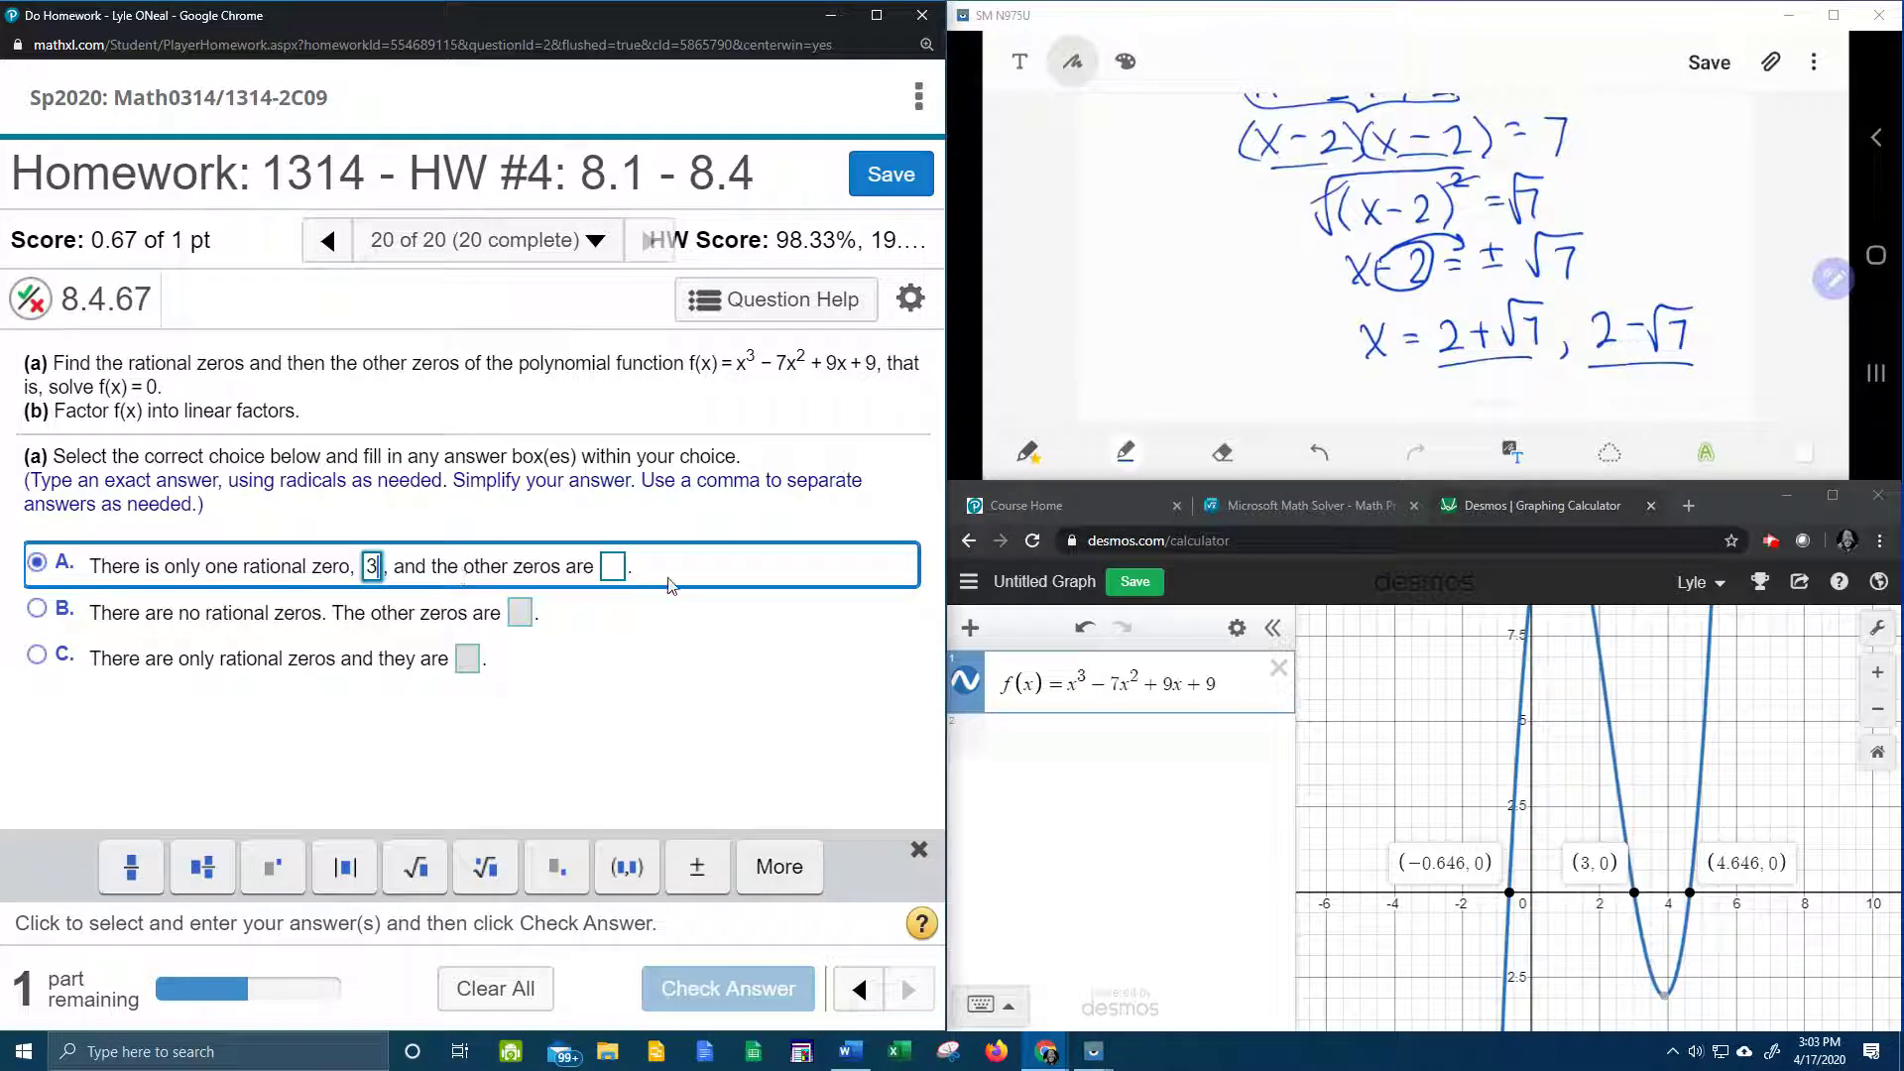
# Step: Enter 2 + √7, 2 − √7 as the other zeros, submit part (a), and dismiss the feedback message
pyautogui.click(621, 571)
pyautogui.write('2 + √')
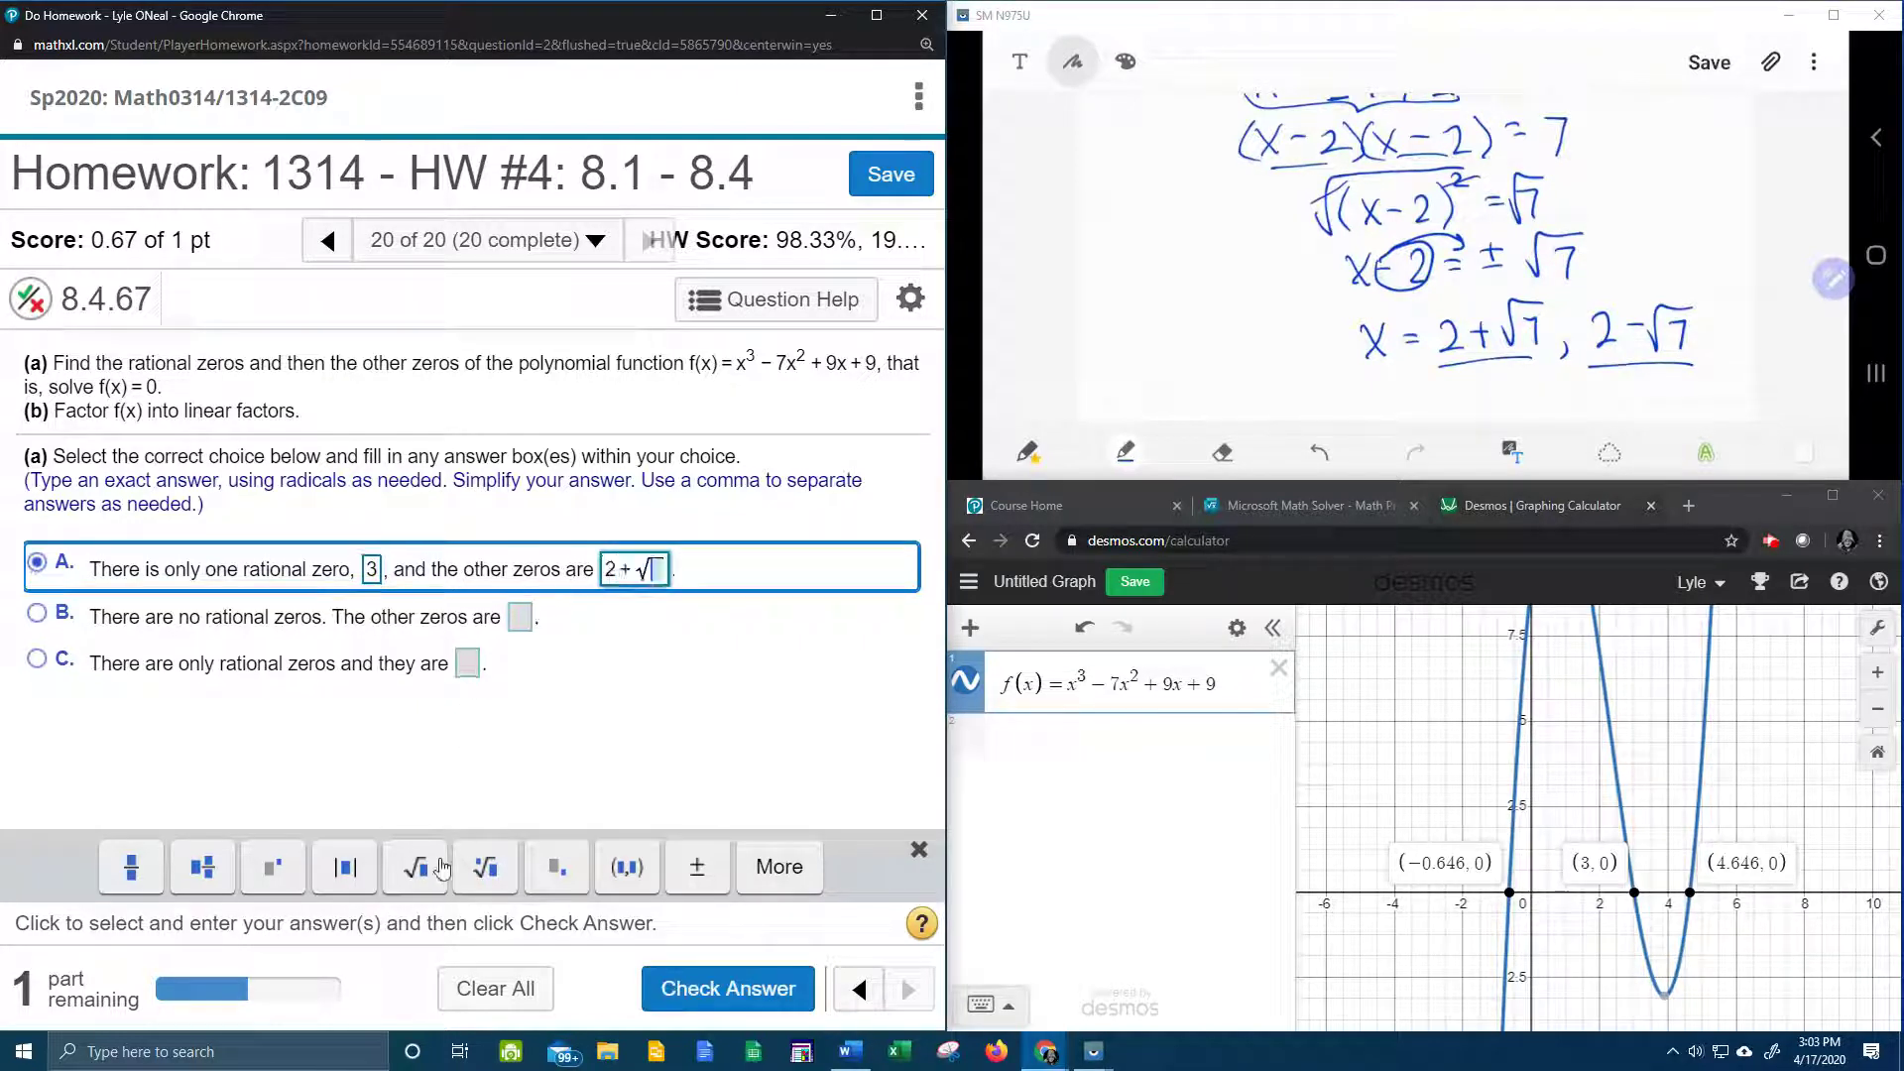
pyautogui.click(438, 869)
pyautogui.write('7')
pyautogui.press('Right')
pyautogui.write(',')
pyautogui.write('2-')
pyautogui.click(441, 869)
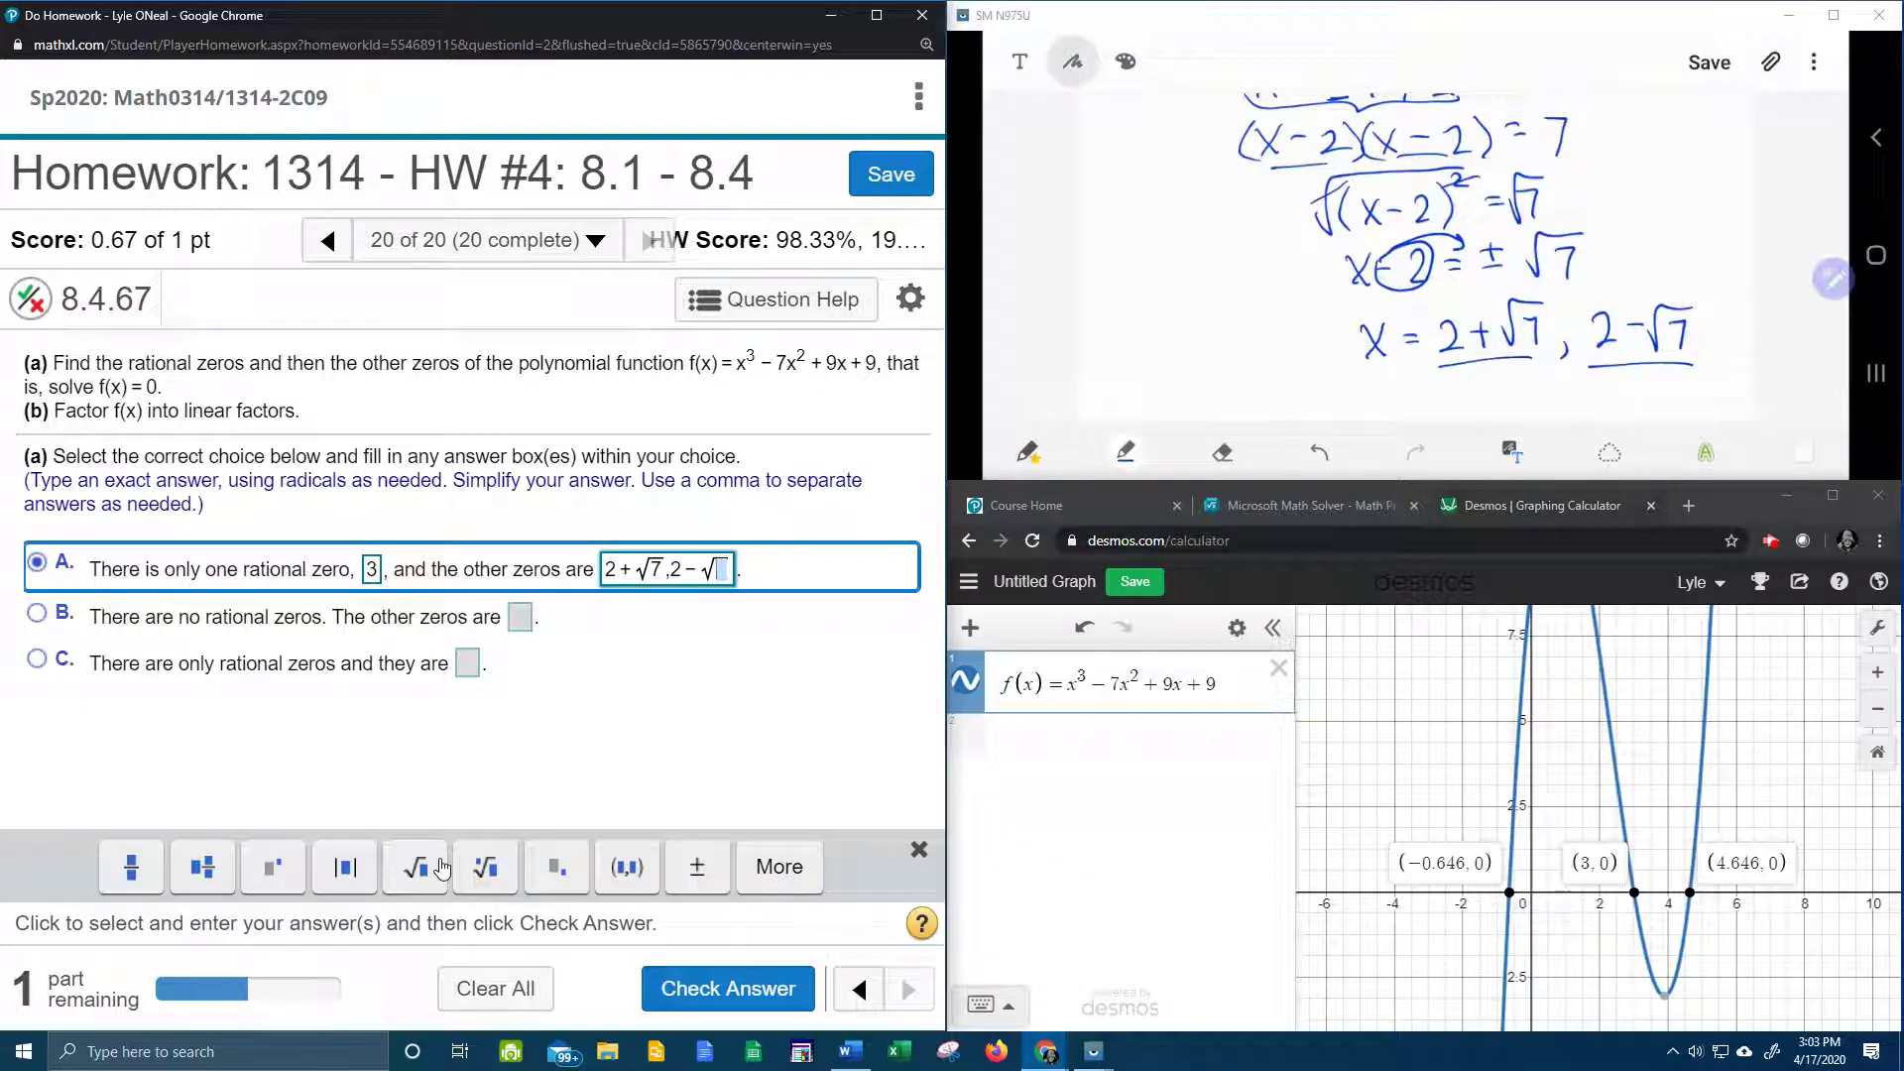
pyautogui.write('7')
pyautogui.press('Return')
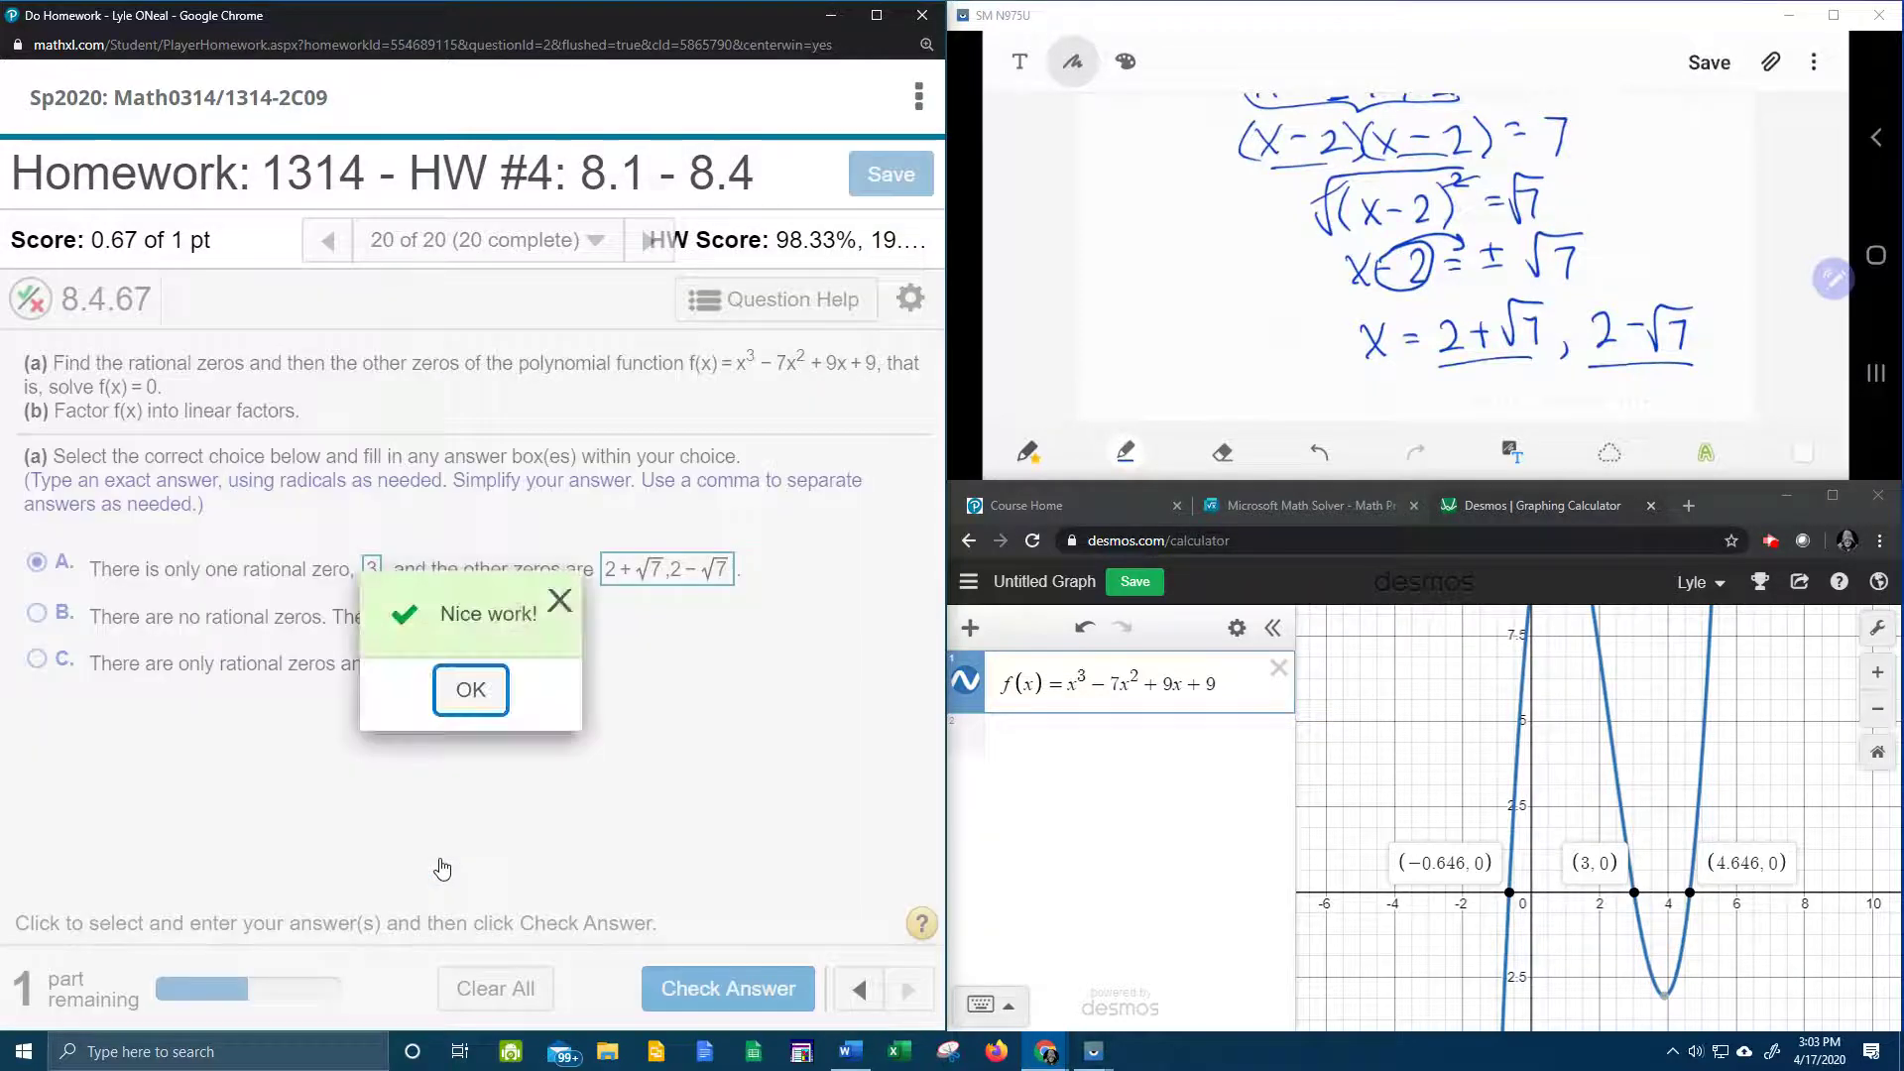
pyautogui.click(471, 691)
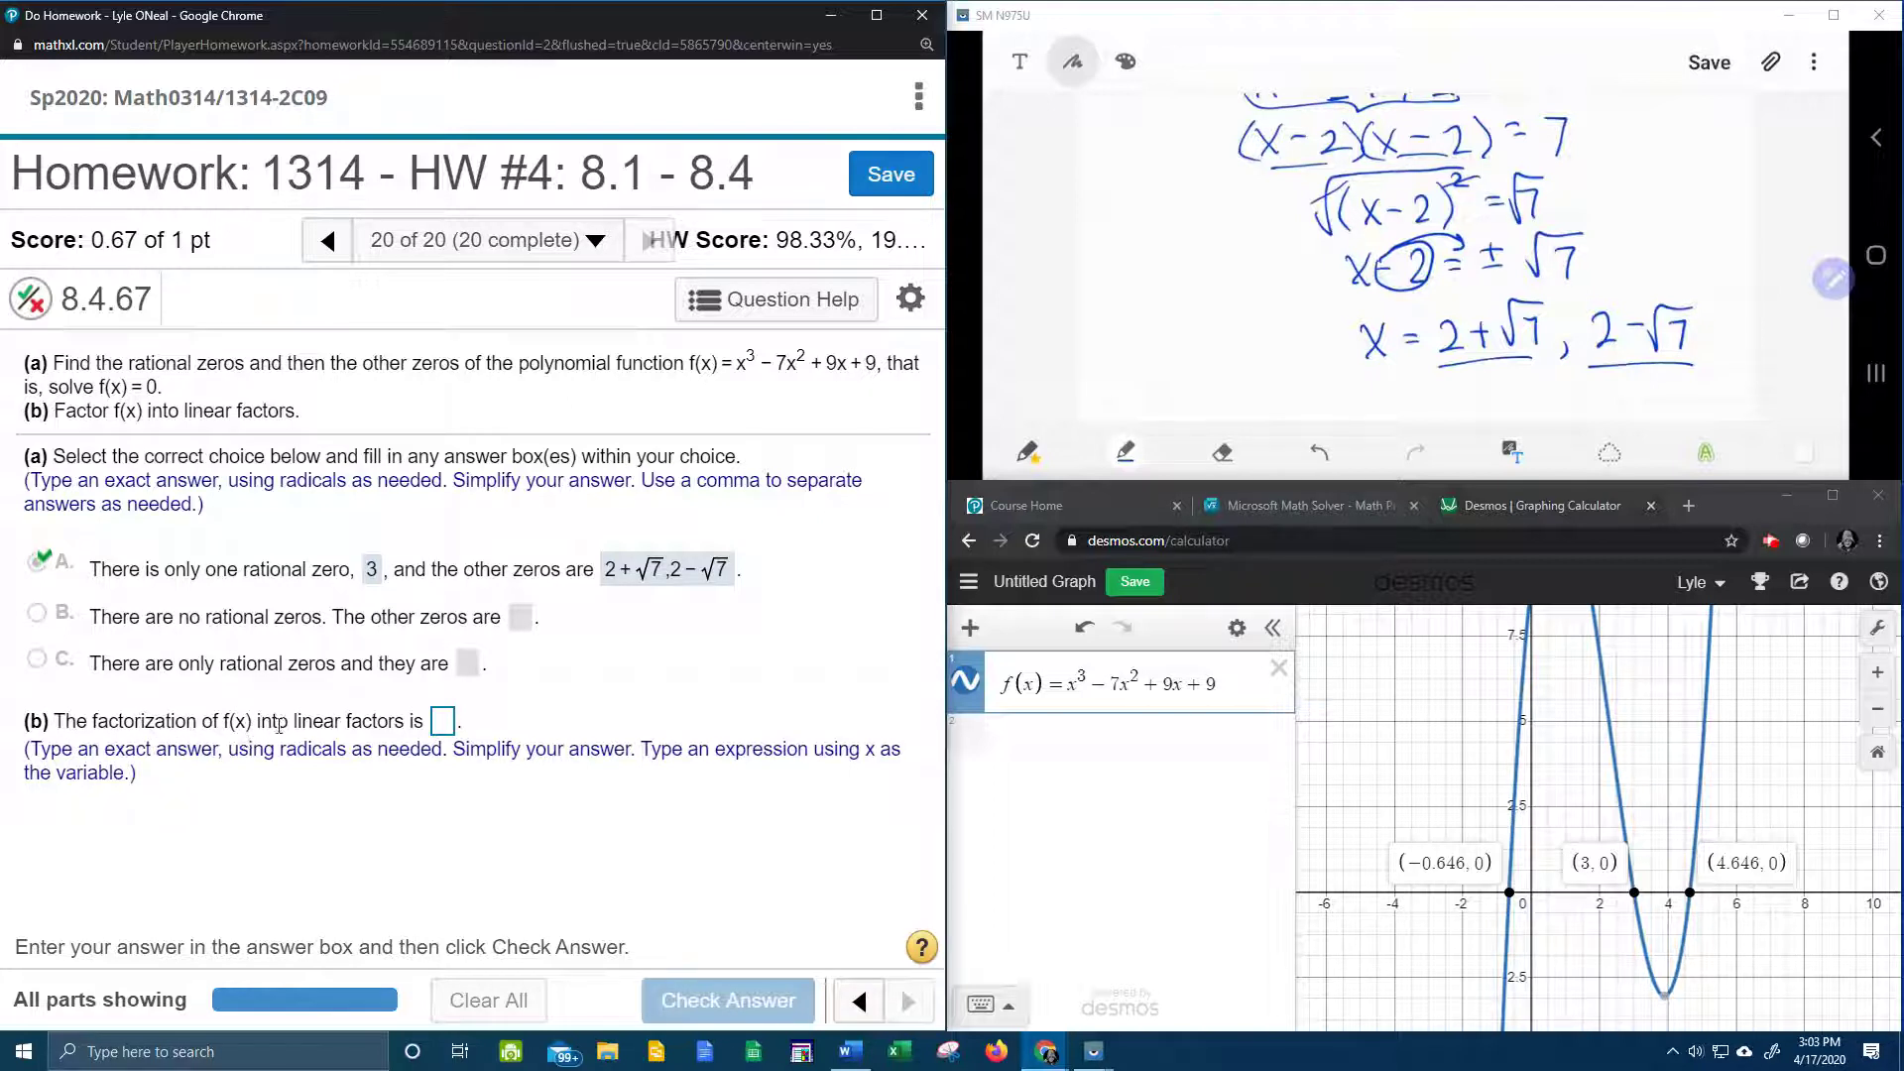
# Step: Begin the linear factorization in part (b) with the factors (x − 3) and (x − 2 − √7)
pyautogui.click(442, 722)
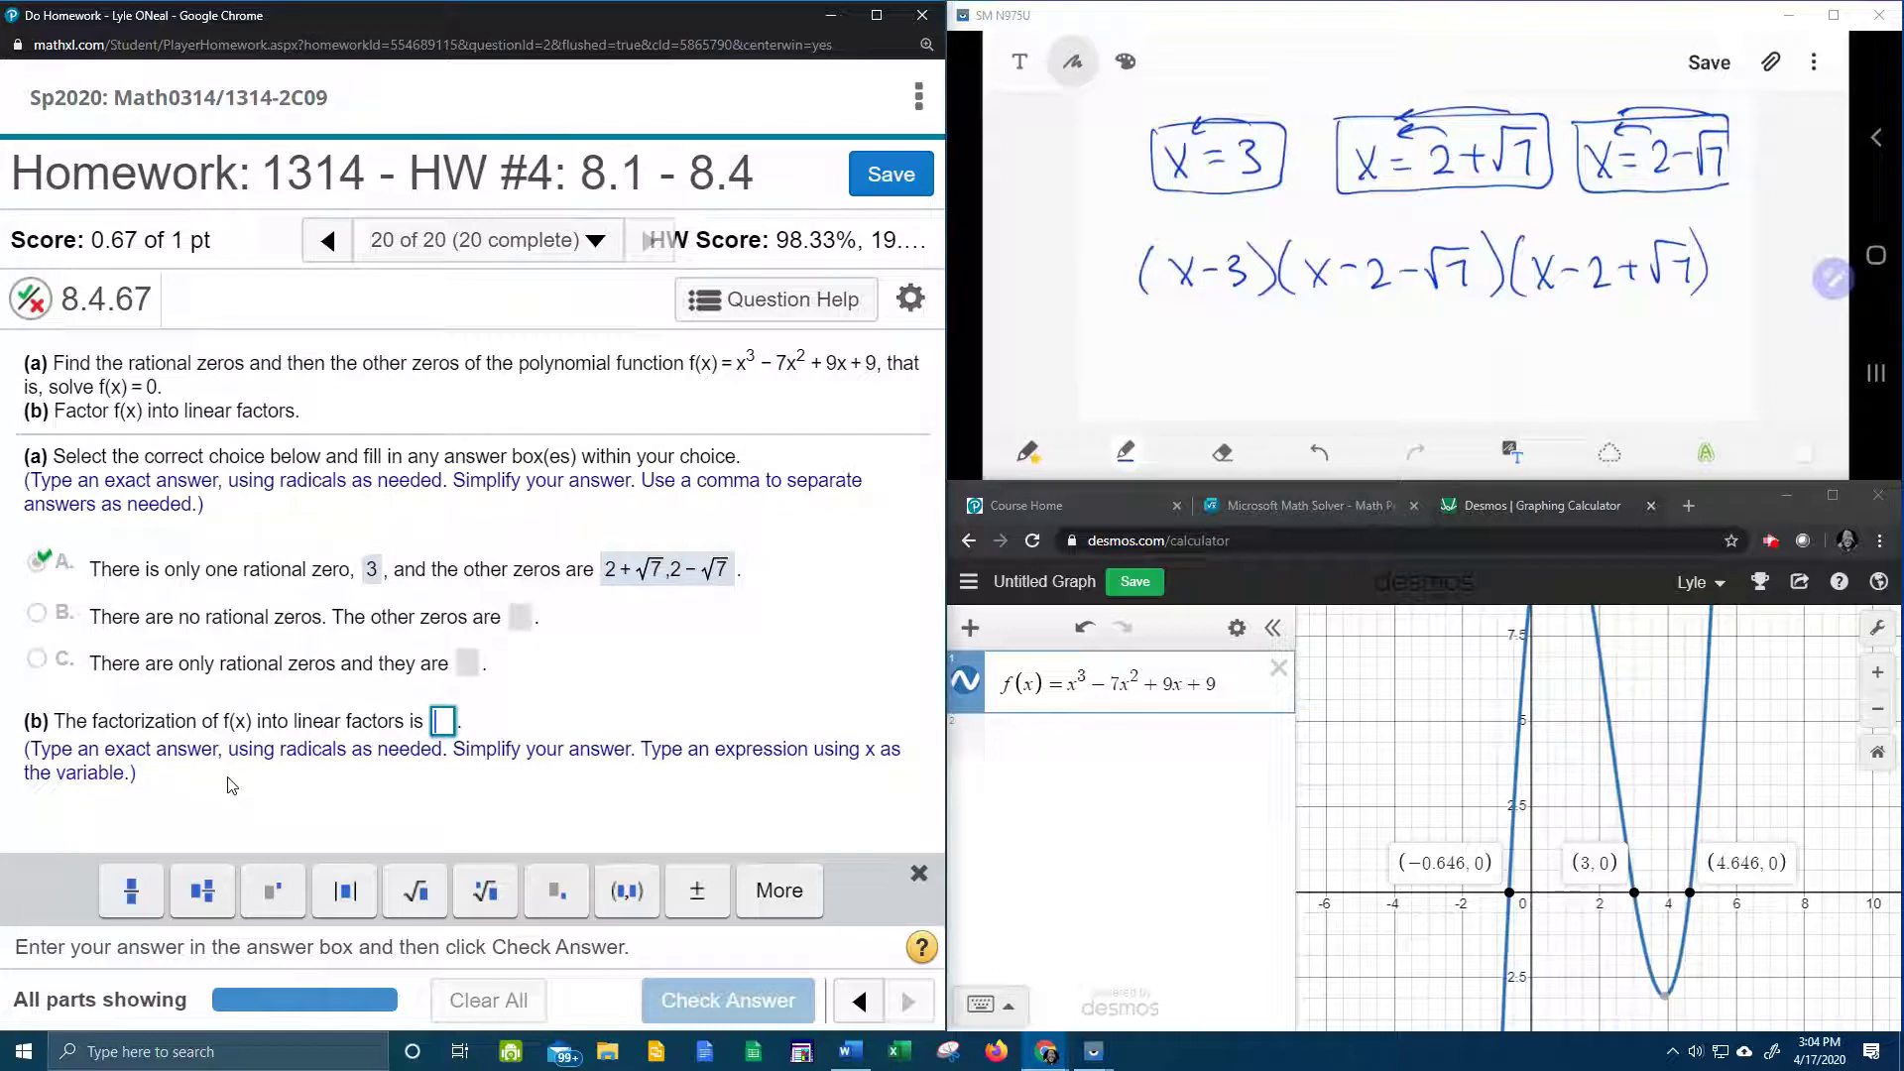
pyautogui.write('(')
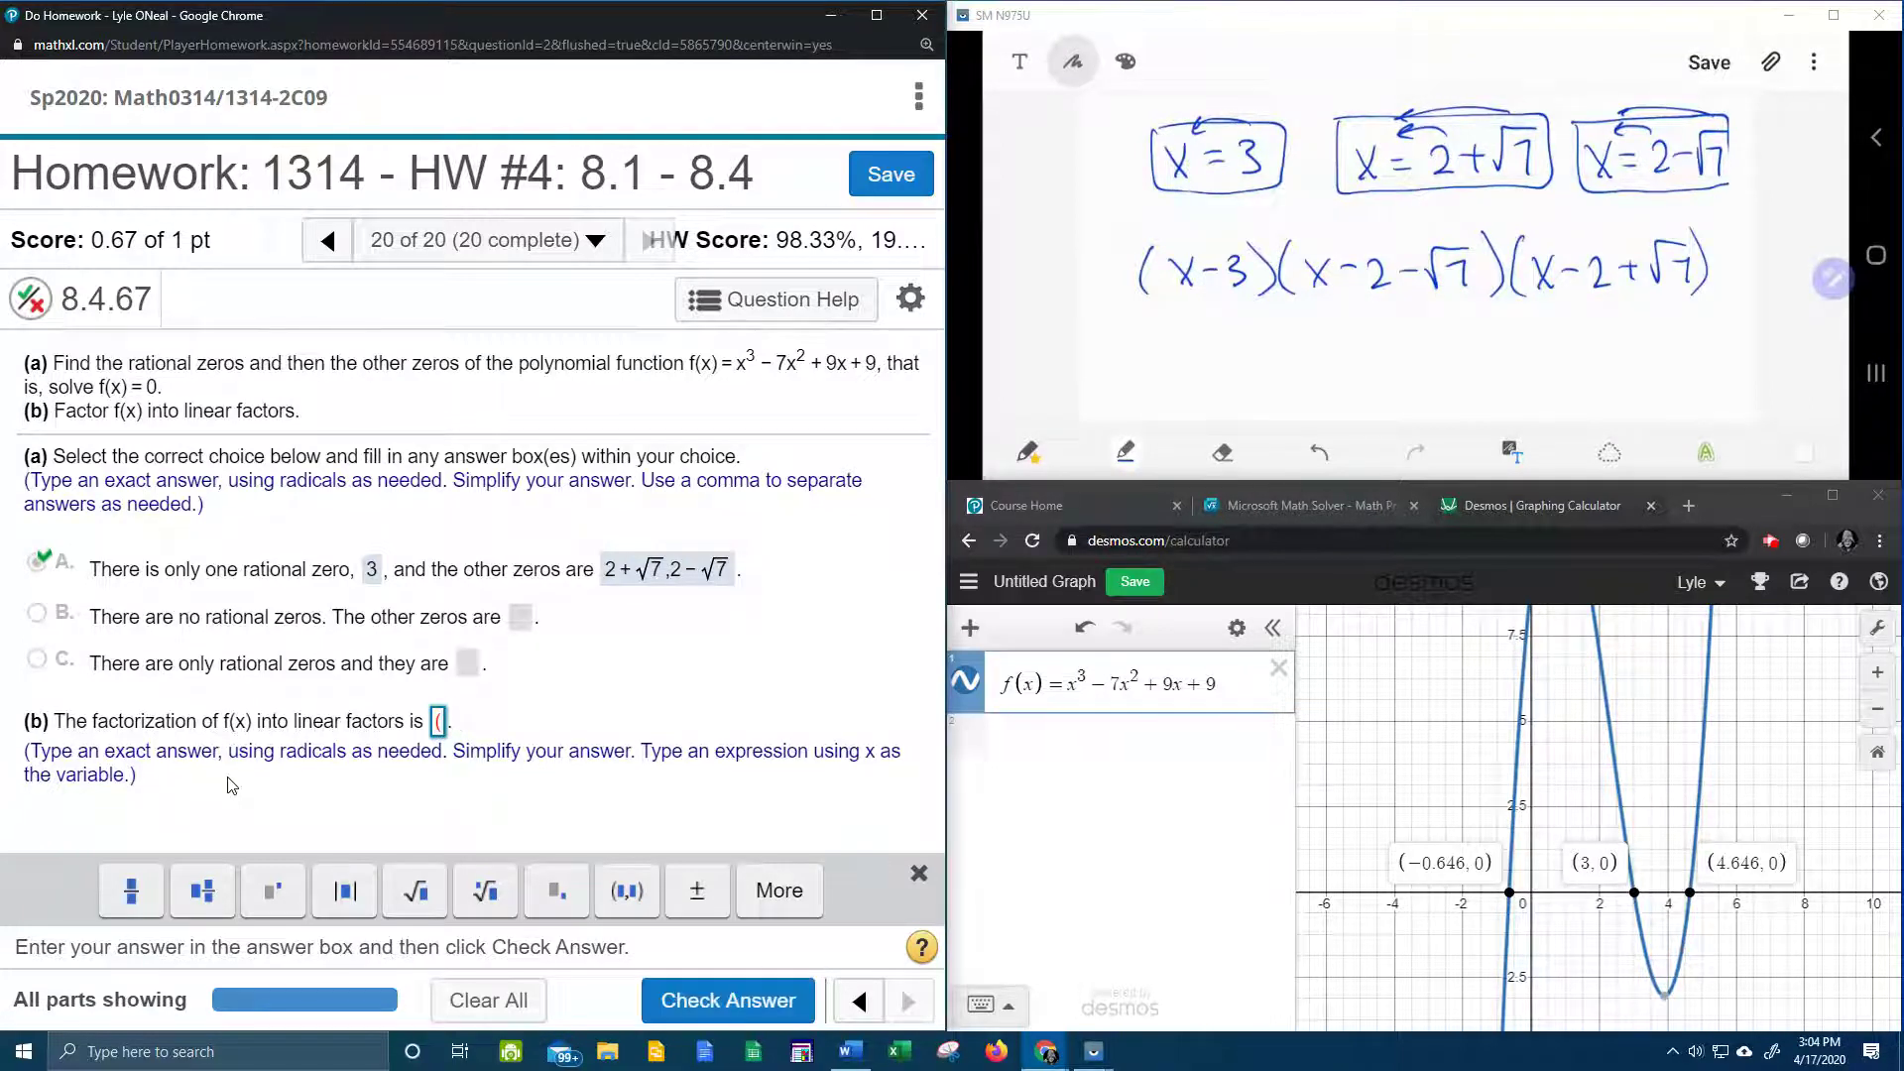
pyautogui.write('x-')
pyautogui.write('3')
pyautogui.write(')(')
pyautogui.write('x')
pyautogui.write('-2-')
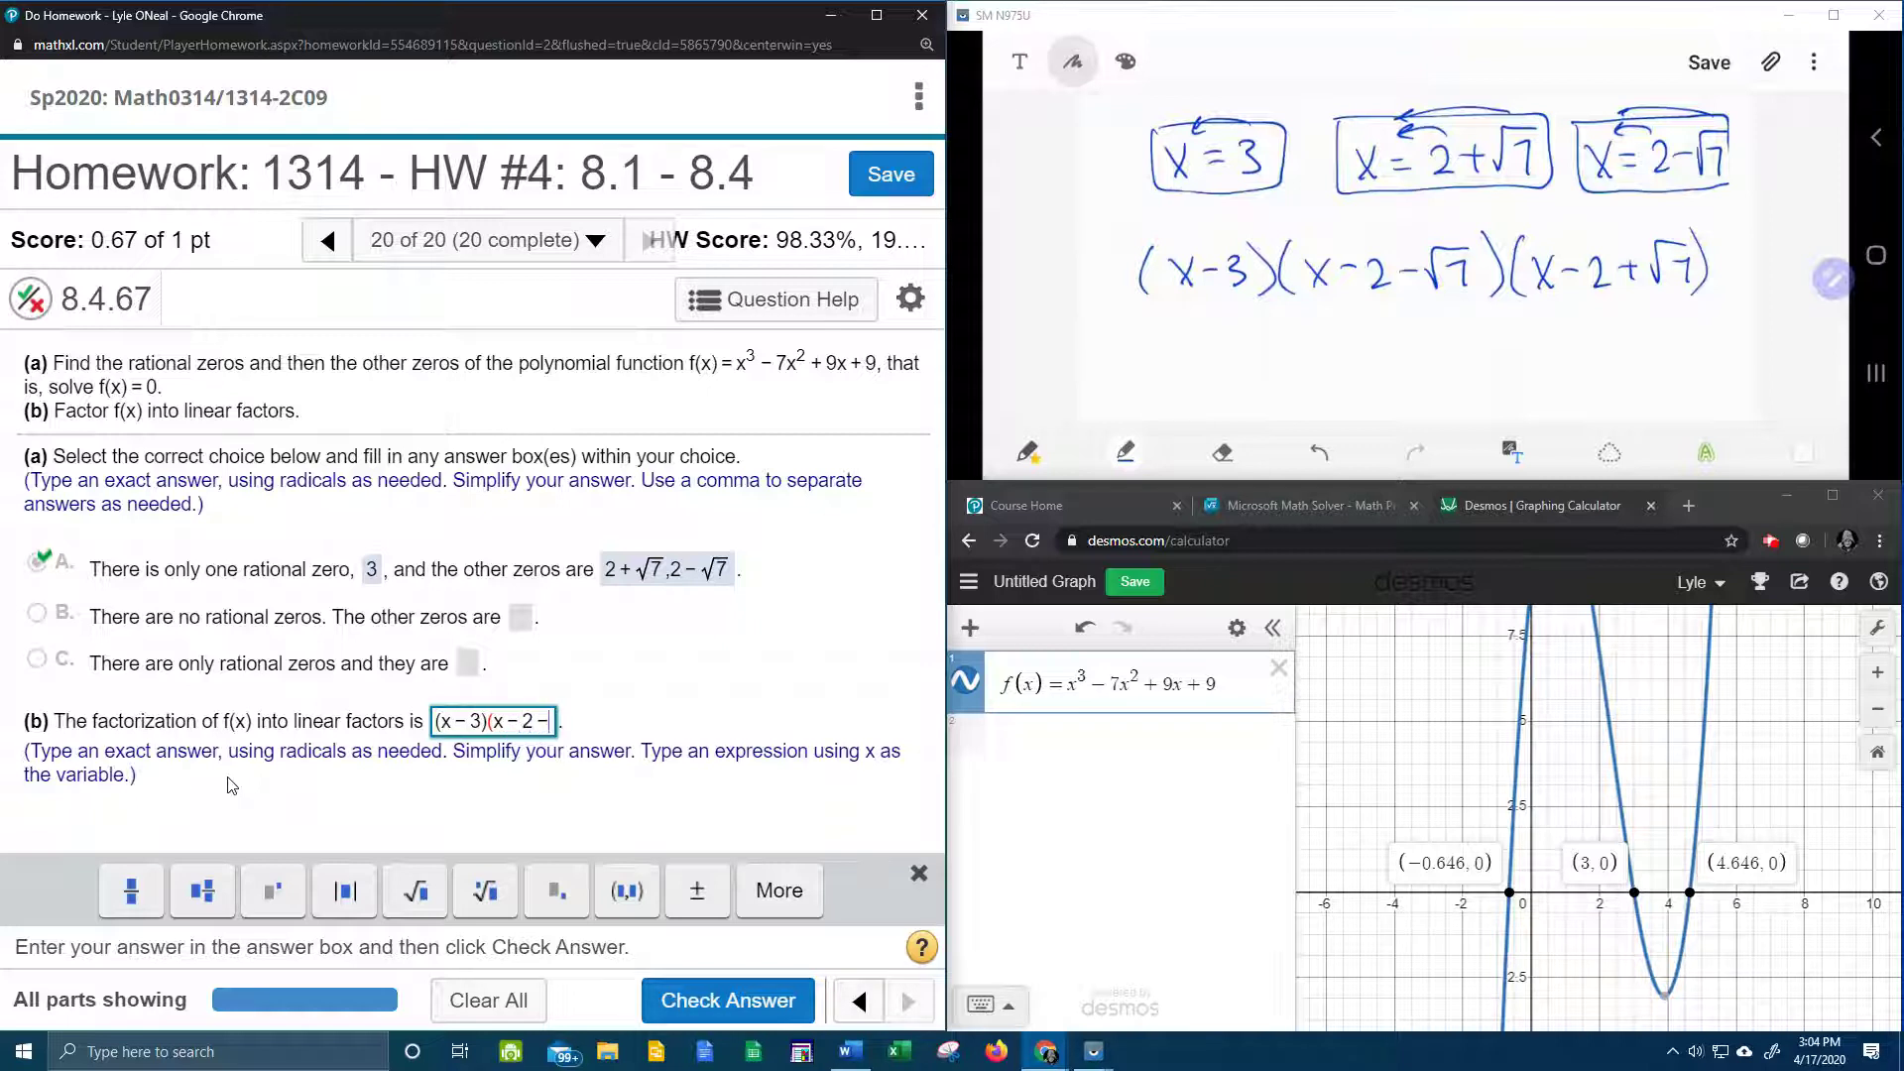
pyautogui.click(416, 893)
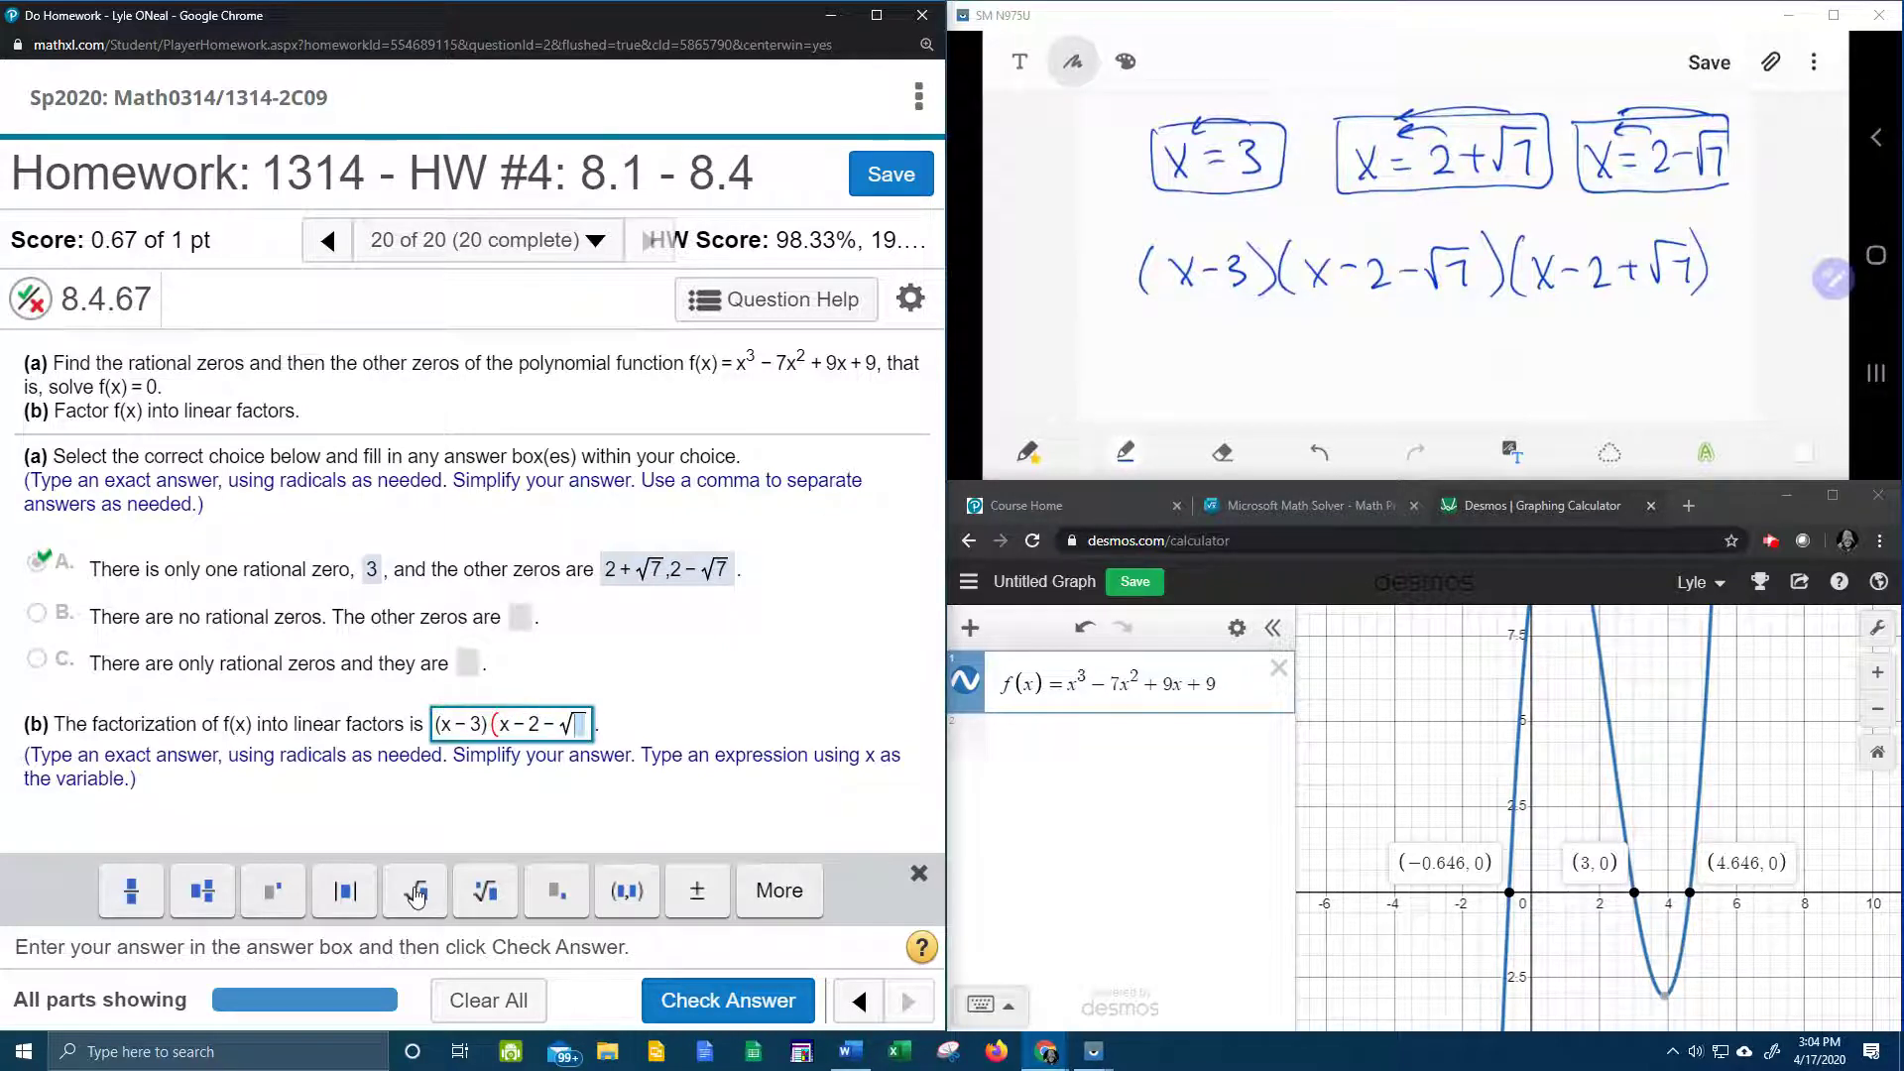
pyautogui.write('7')
pyautogui.press('Right')
# Step: Complete the part (b) factorization with the third factor (x − 2 + √7) and submit the answer
pyautogui.write(')(x-2')
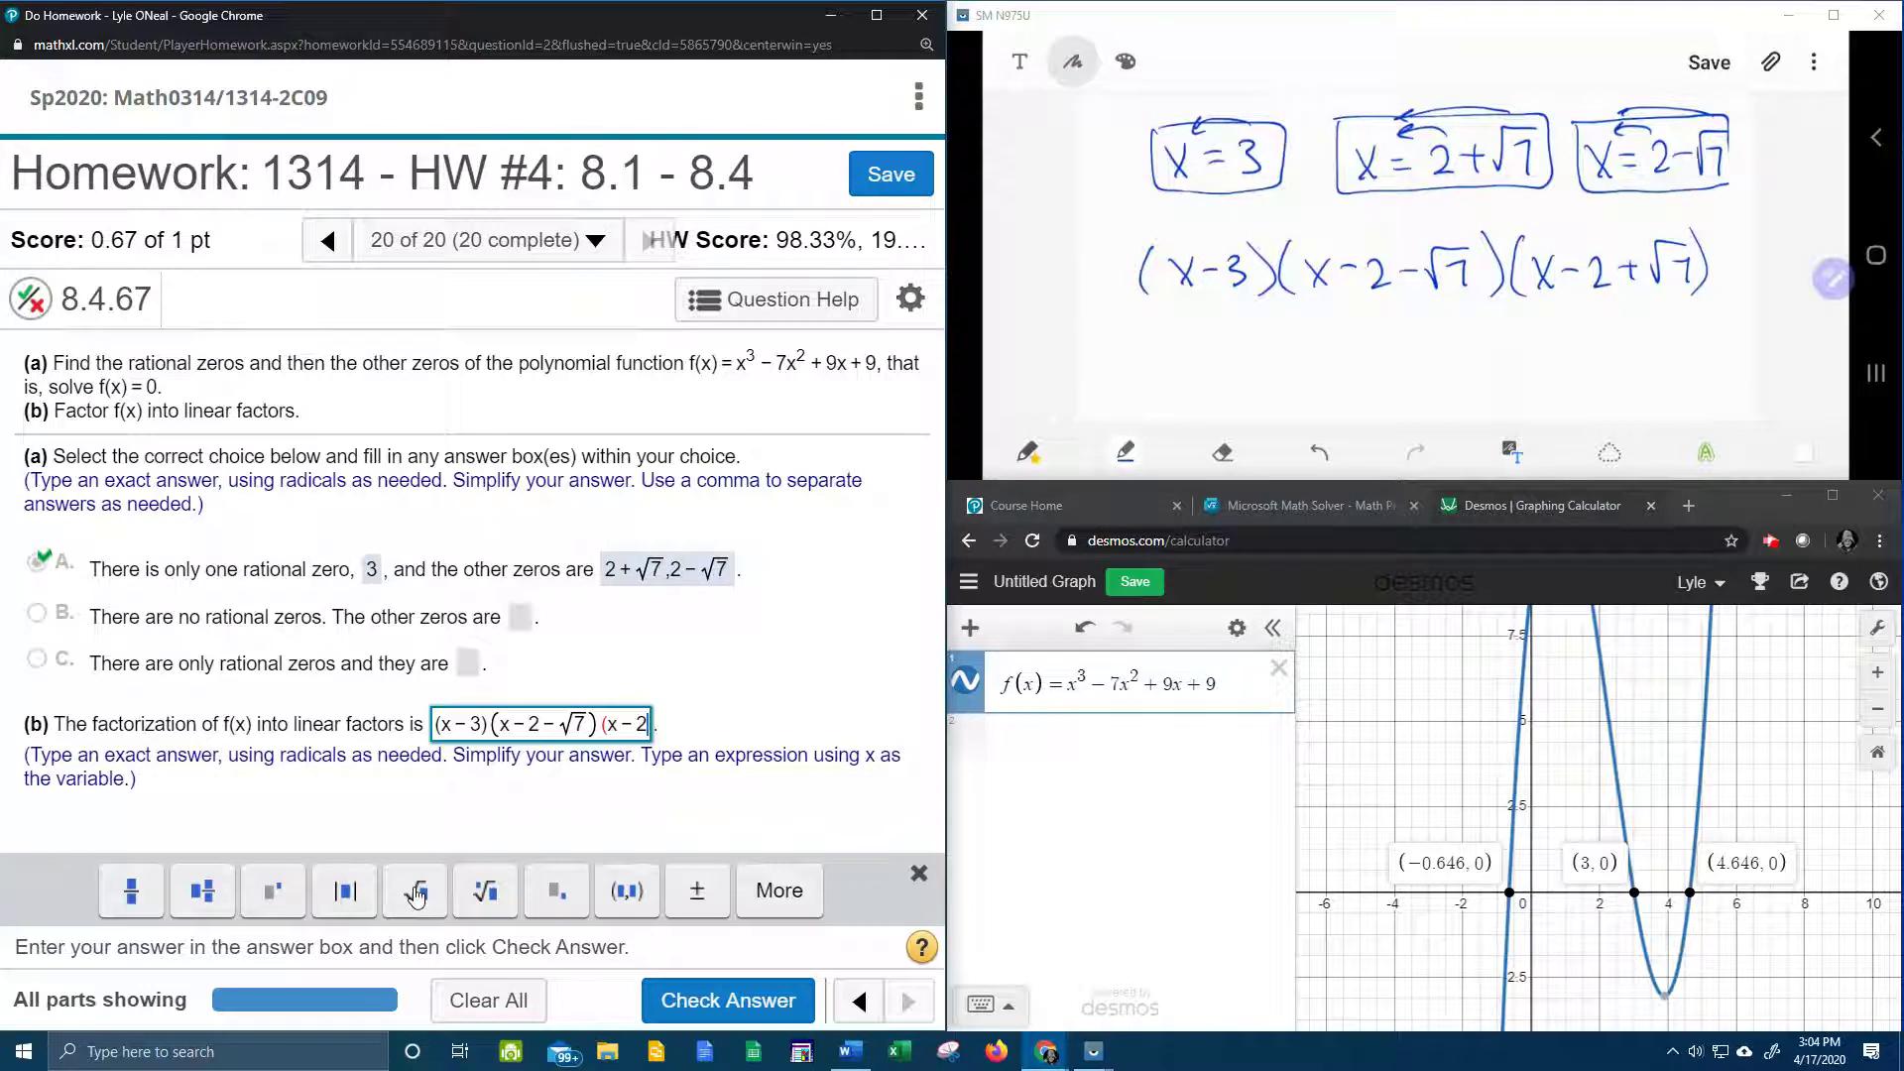
pyautogui.write('+')
pyautogui.click(415, 896)
pyautogui.write('7')
pyautogui.press('Right')
pyautogui.write(')')
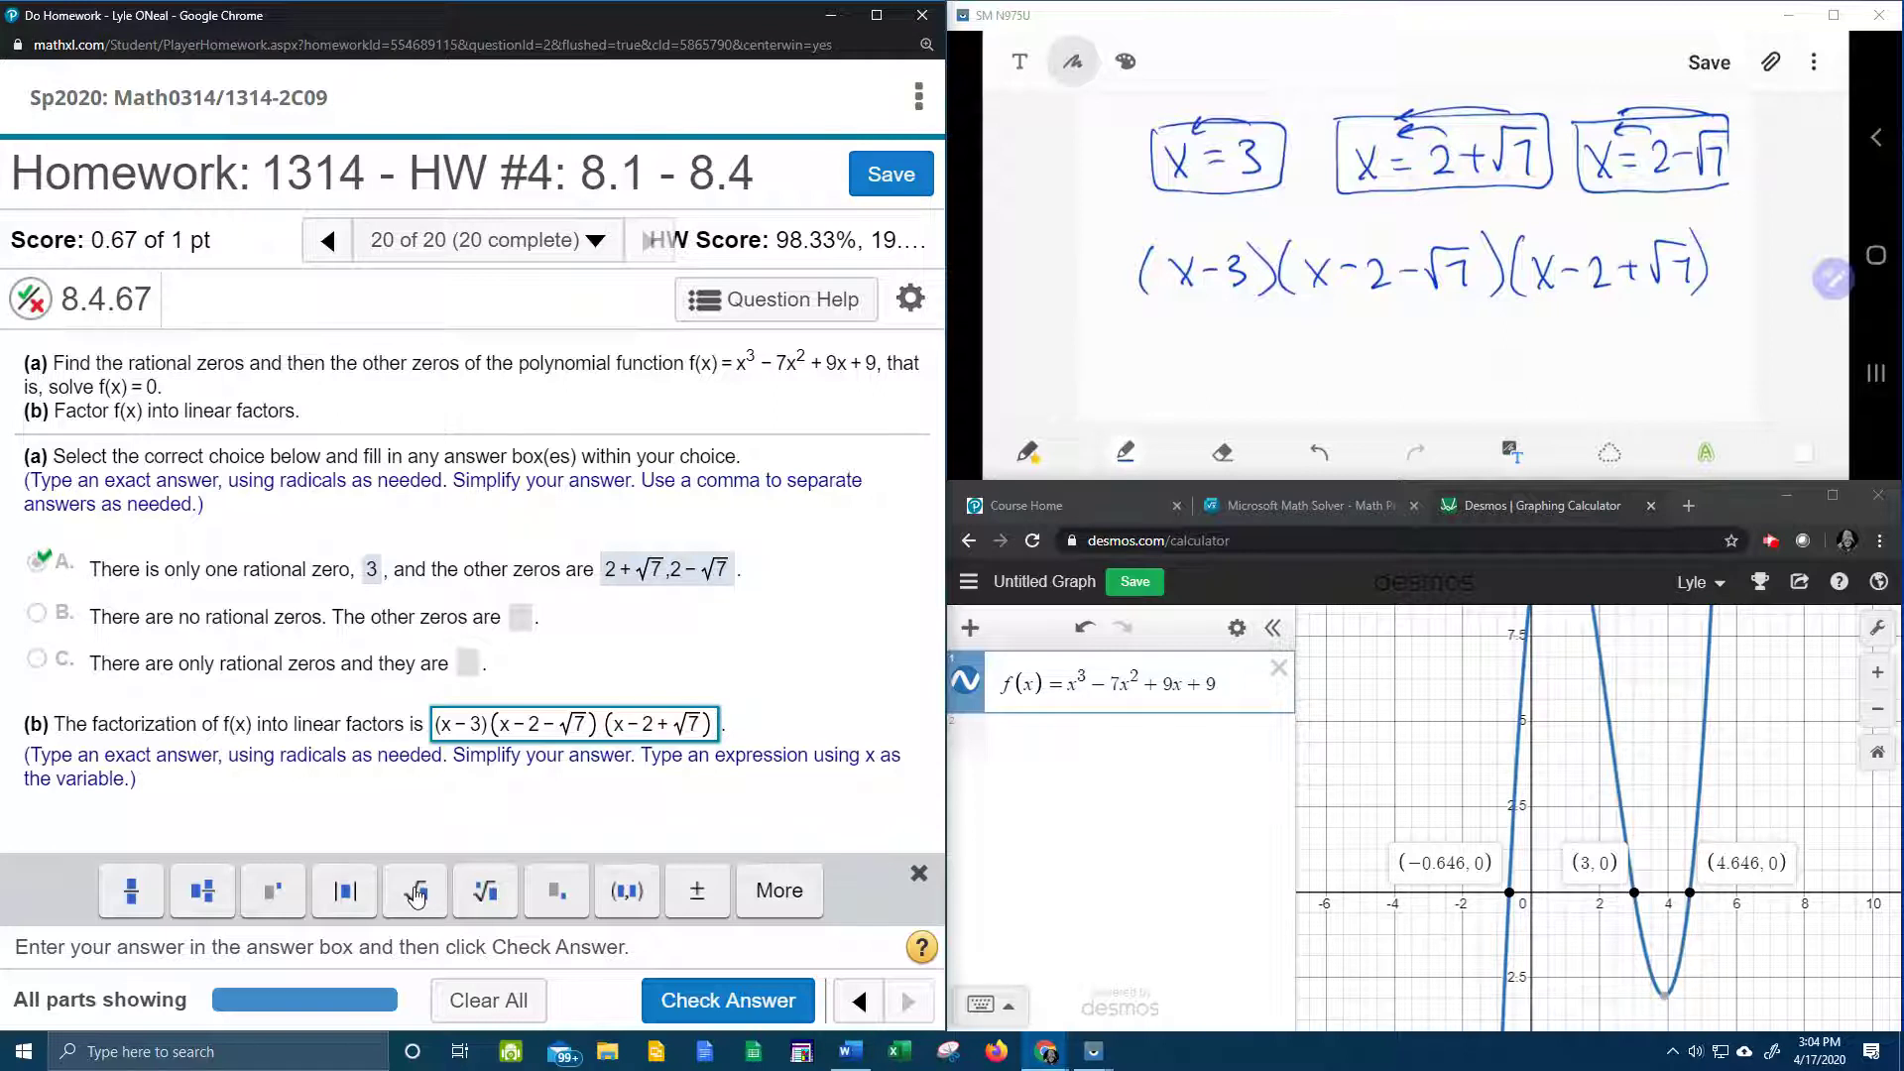
pyautogui.press('Return')
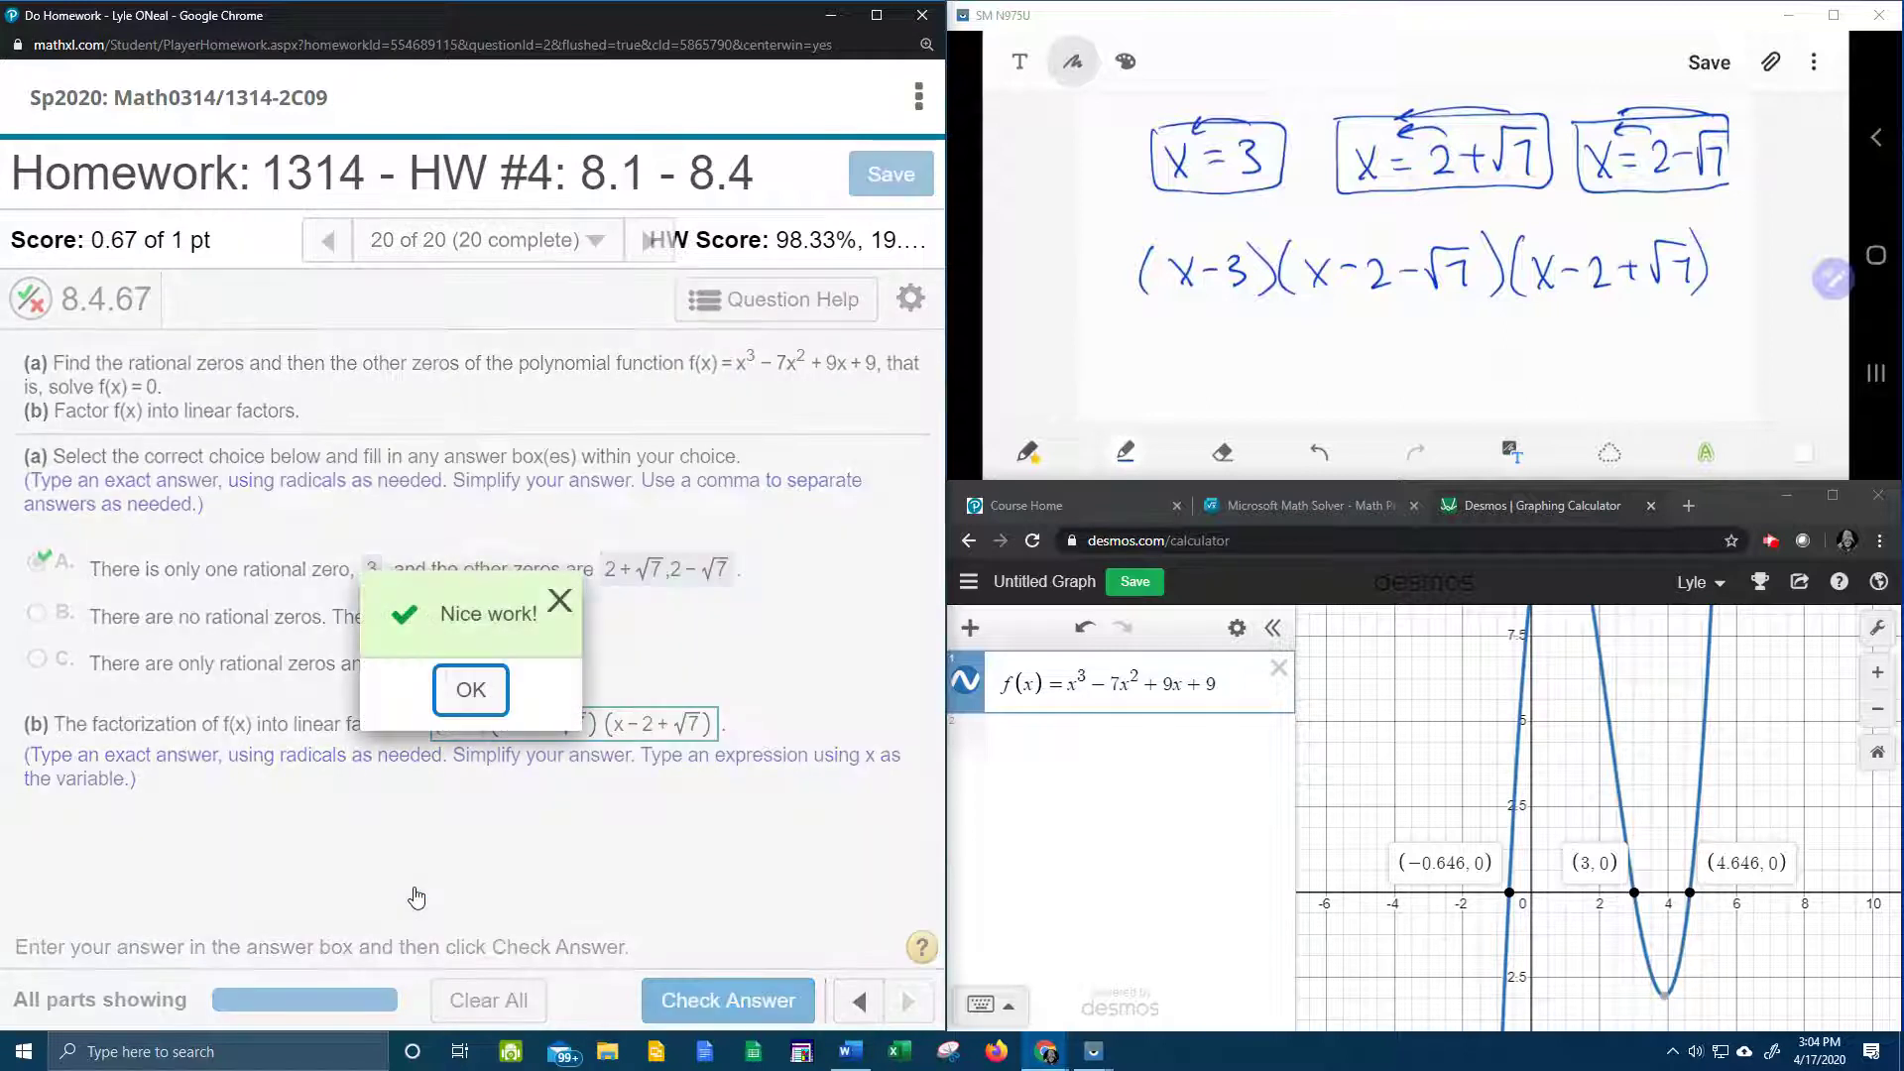